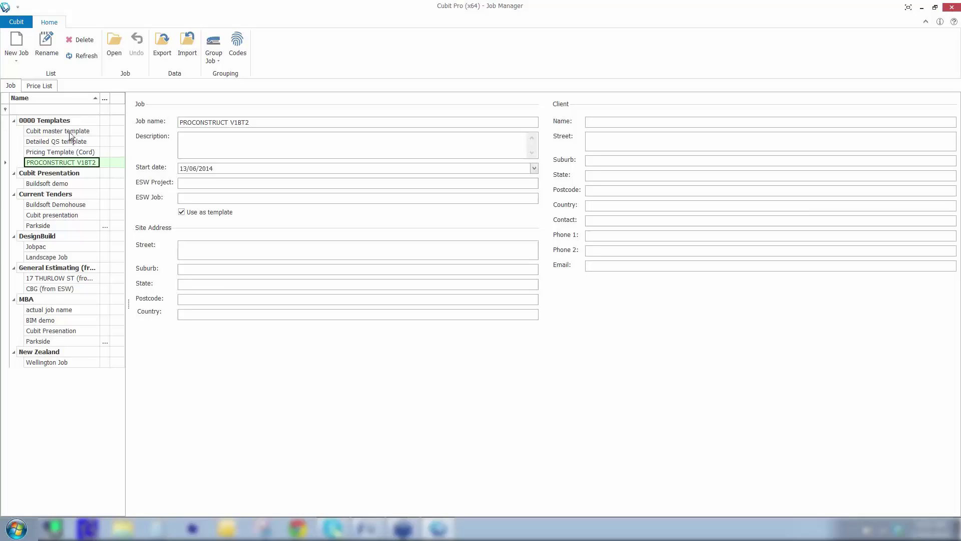
Step: Select the Cubit master template job and switch to the Price List view
click(71, 132)
click(39, 86)
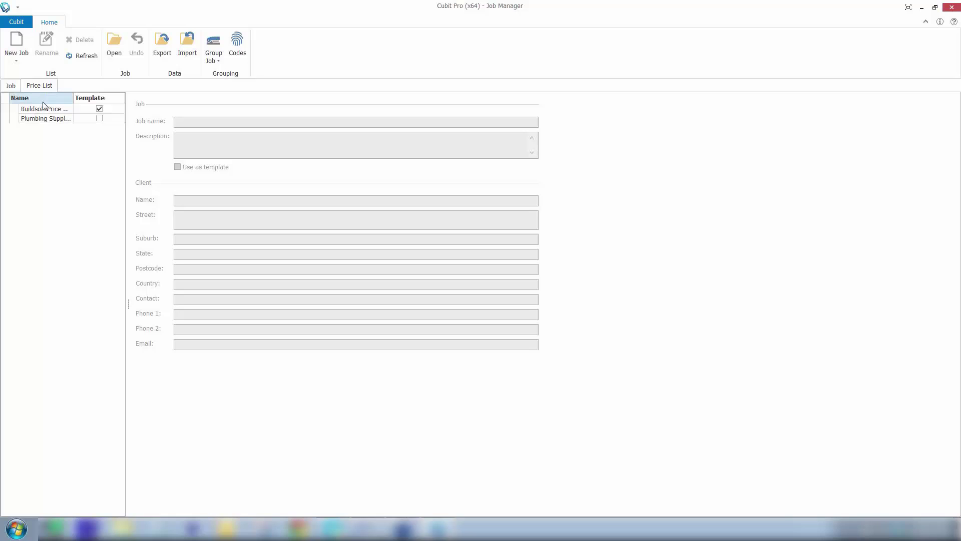
Step: Start a new price list named QLD with the Template field left blank
click(16, 64)
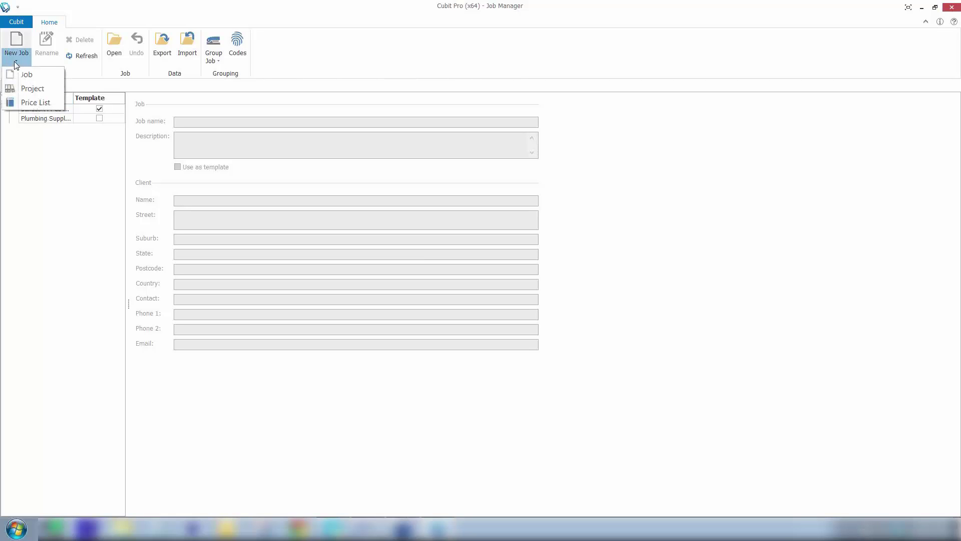
click(26, 103)
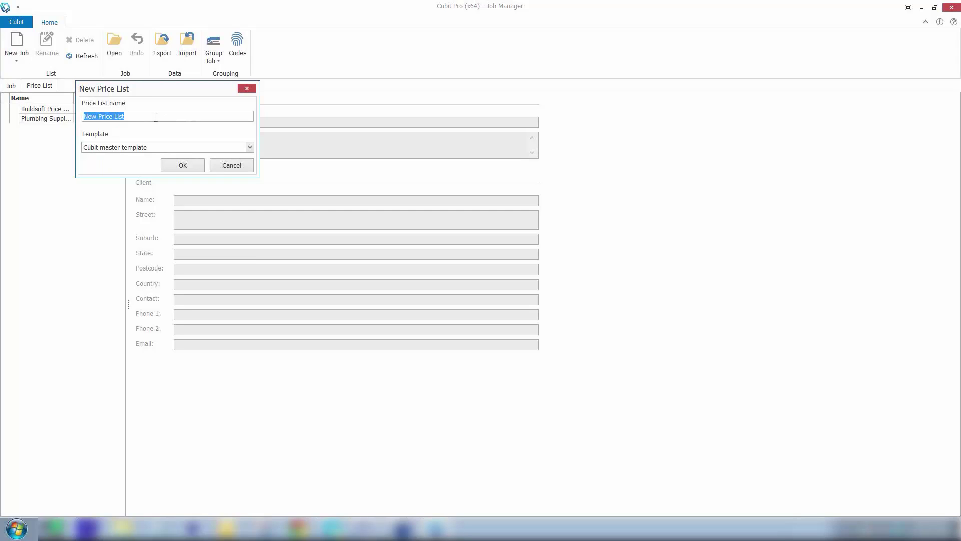
text(QLD)
click(249, 147)
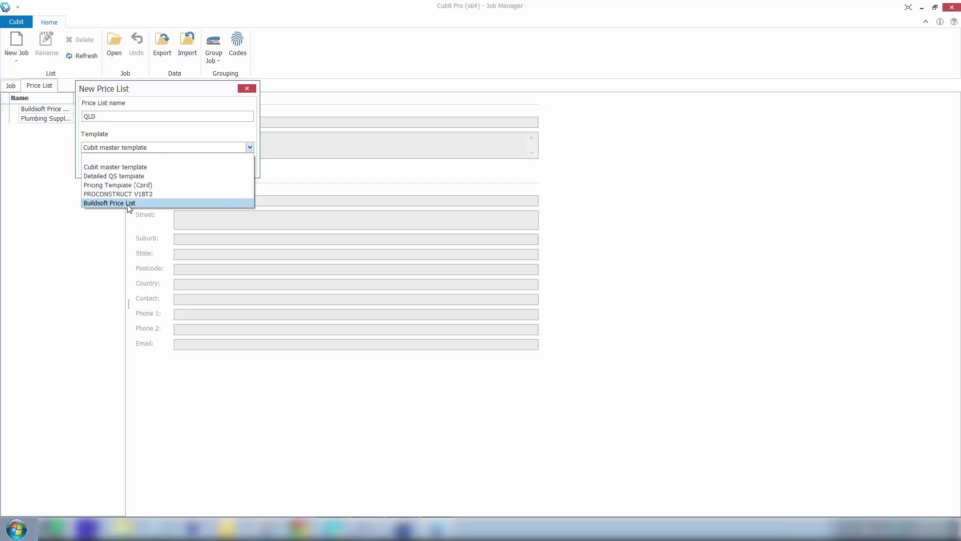
drag(133, 92, 227, 90)
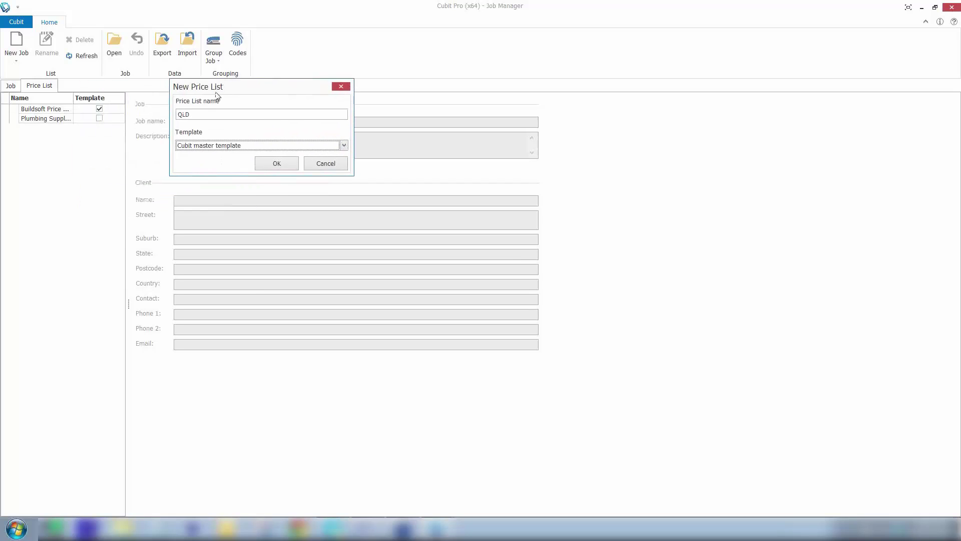
click(344, 149)
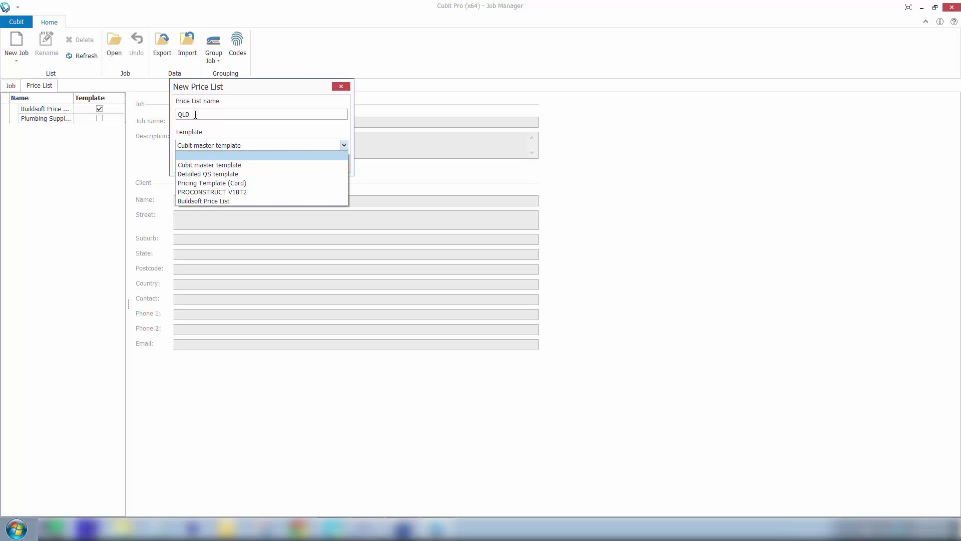
click(209, 157)
Step: Confirm the QLD price list, then open the Plumbing Supplier price list
click(277, 164)
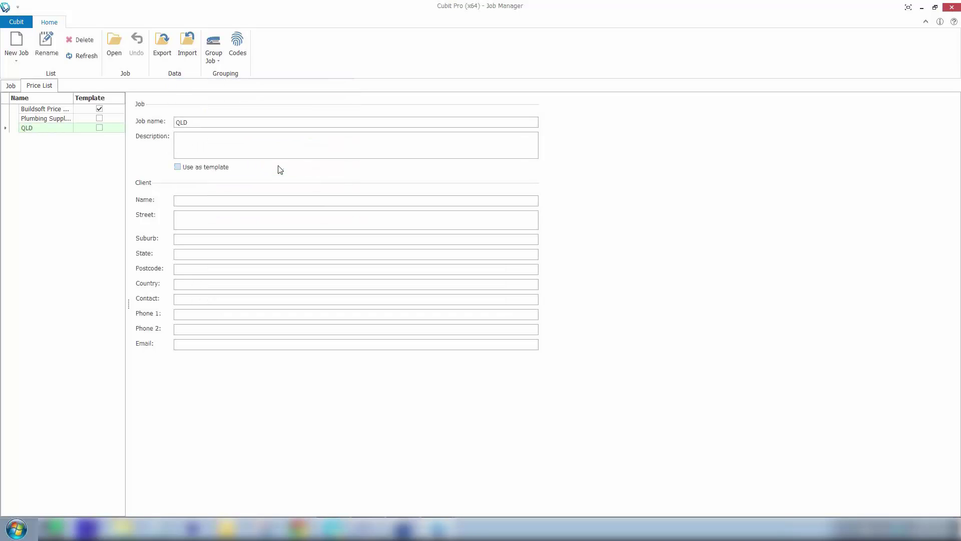
click(56, 120)
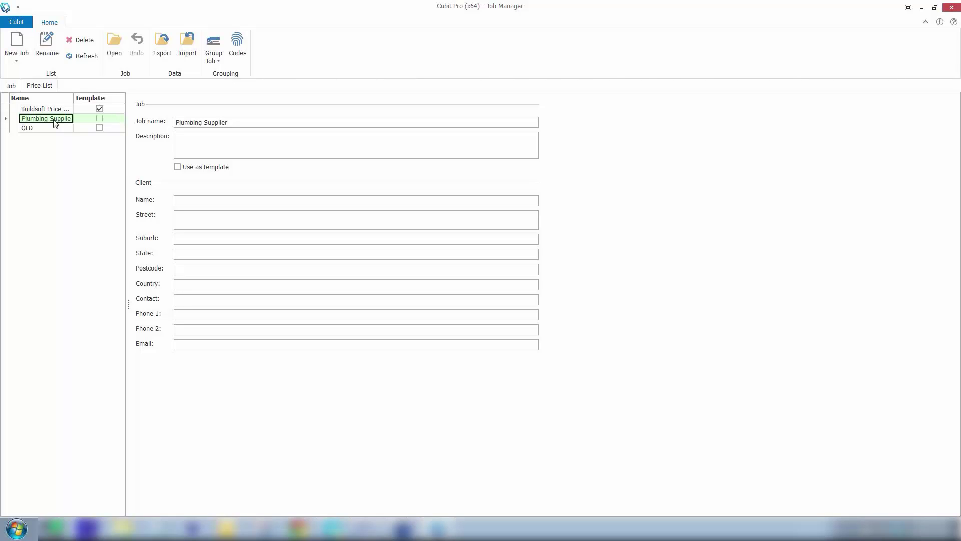
double_click(55, 120)
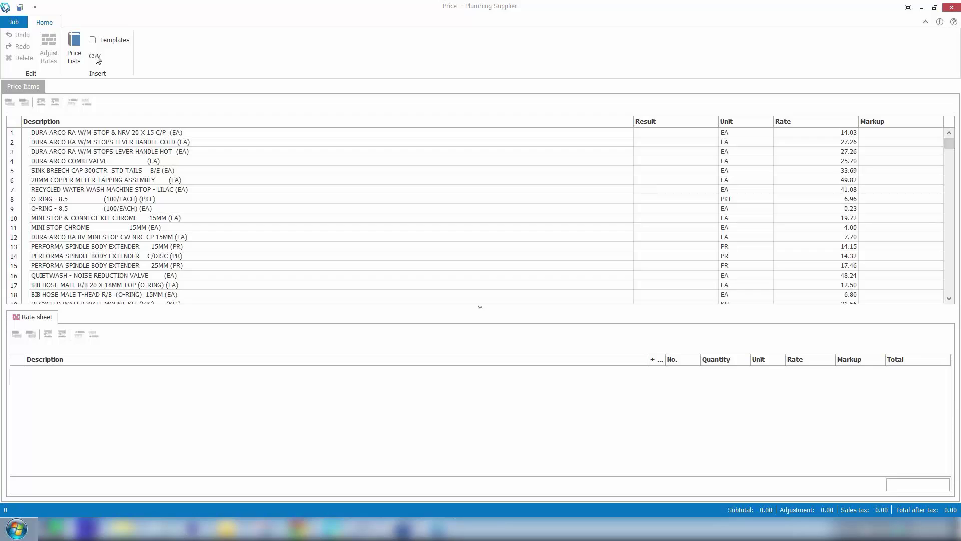
Step: Change the first plumbing item's rate from 14.03 to 15
click(97, 59)
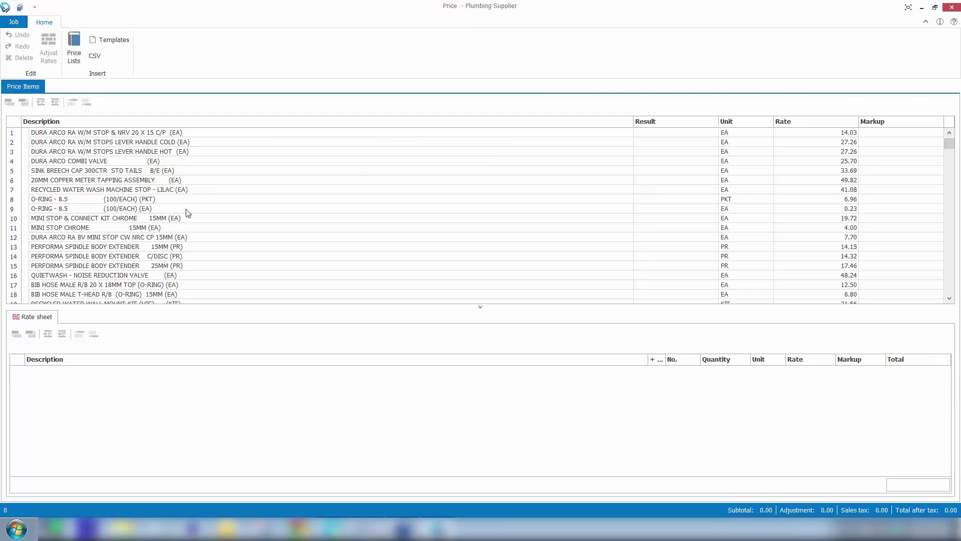
click(121, 144)
scroll(147, 189, down, 3)
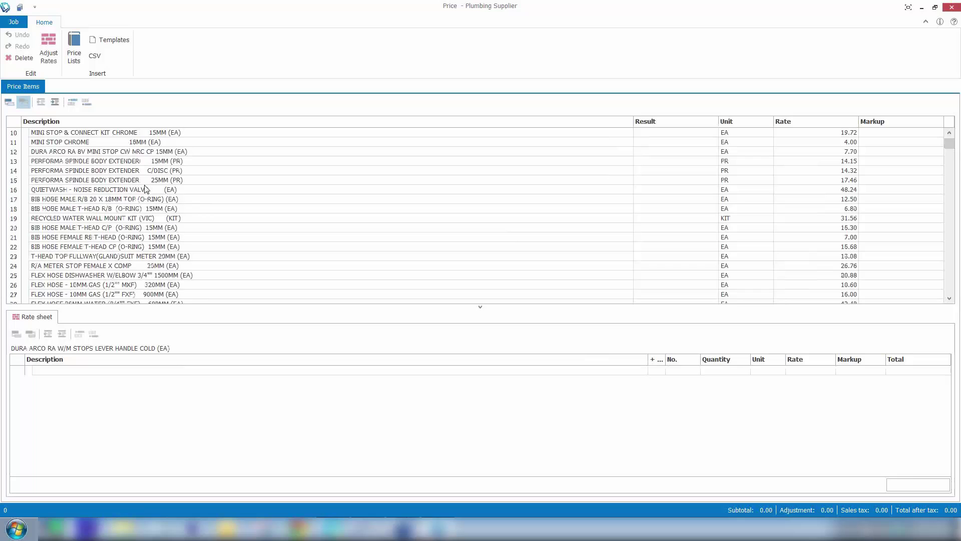
scroll(147, 188, down, 5)
scroll(147, 189, up, 8)
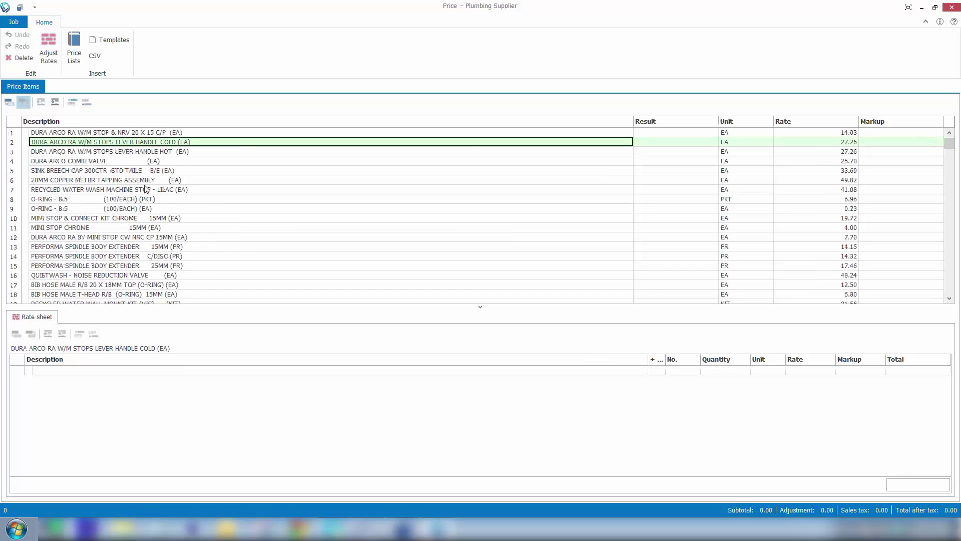
click(823, 133)
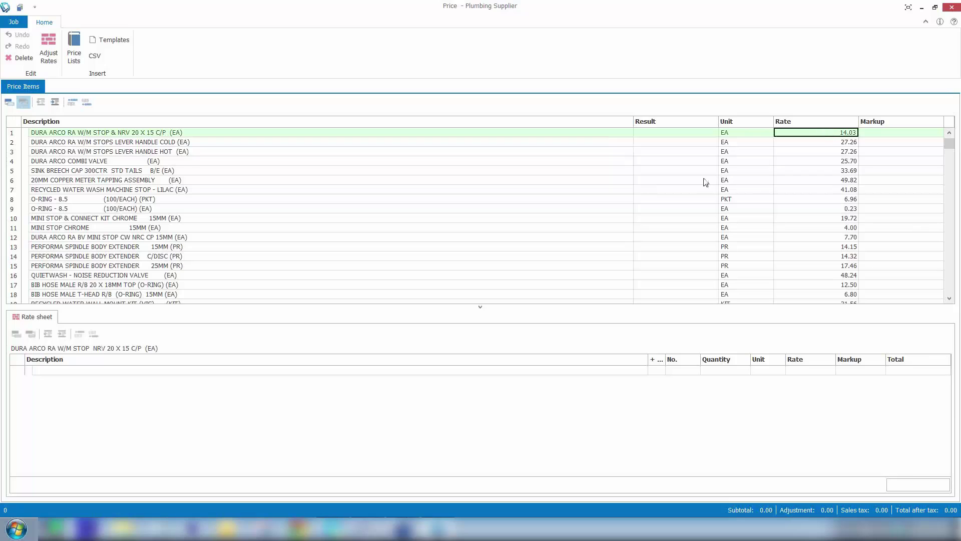
text(15)
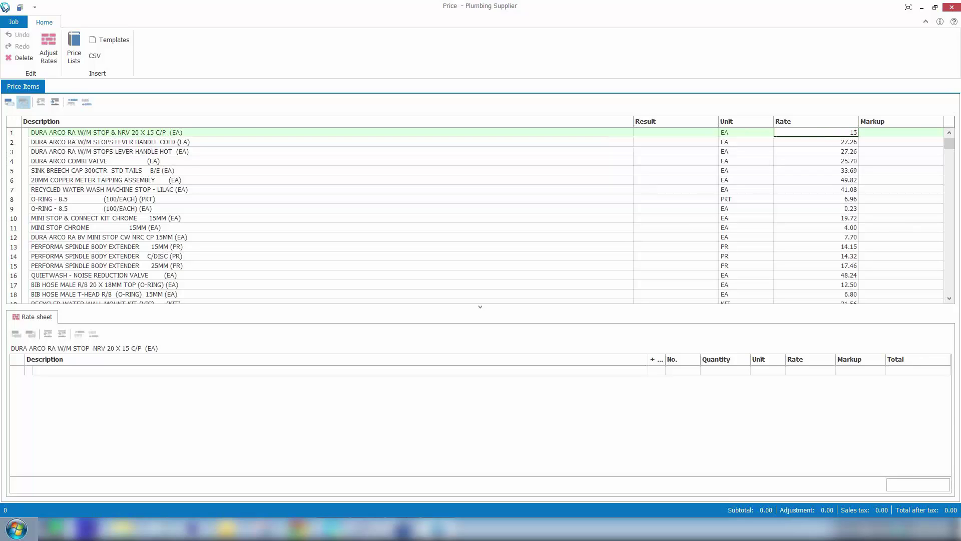
key(Return)
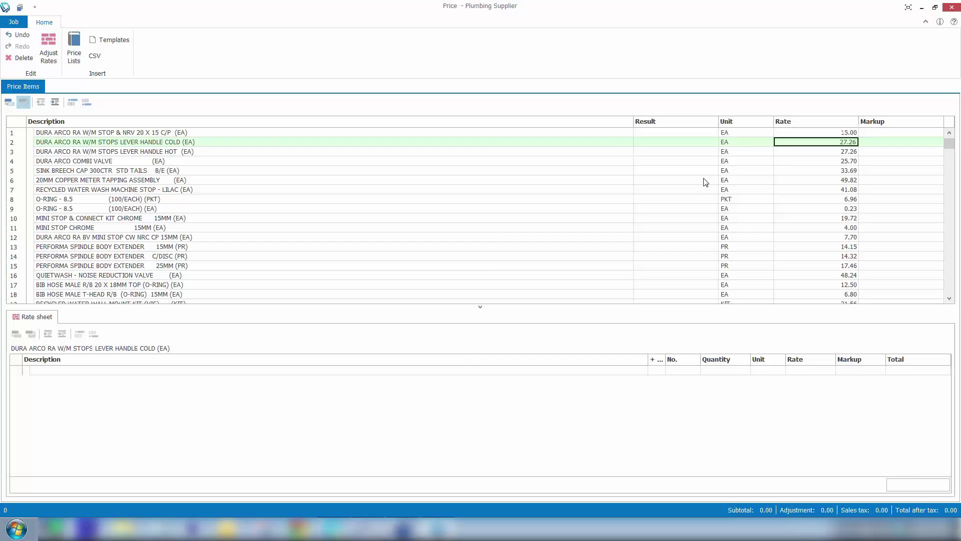
click(150, 134)
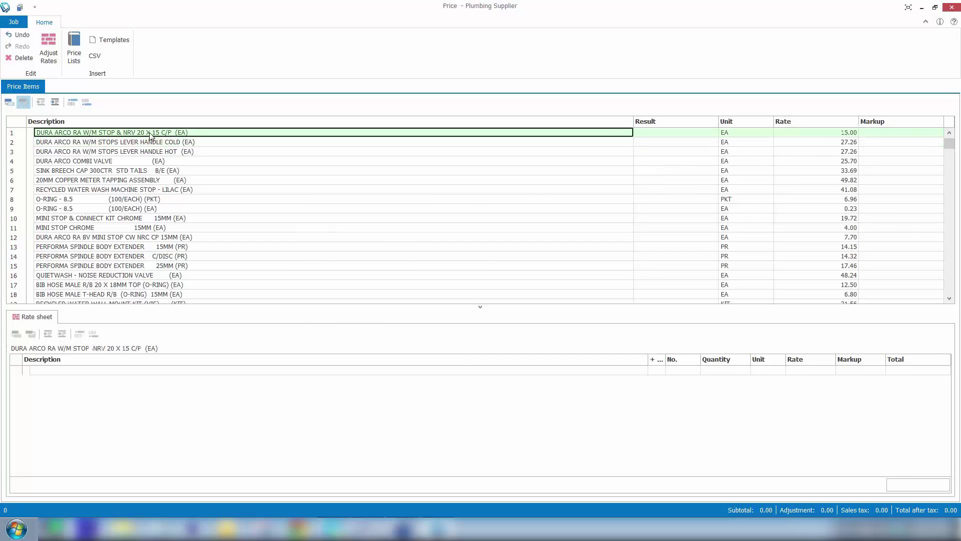
Step: Raise the rates of the first eight plumbing items by a custom 5%
shift+click(158, 202)
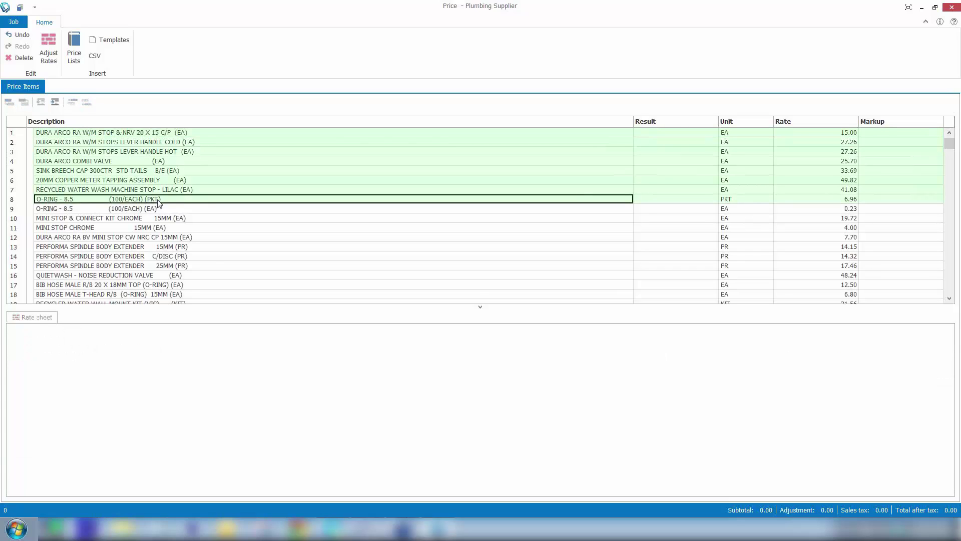
click(48, 46)
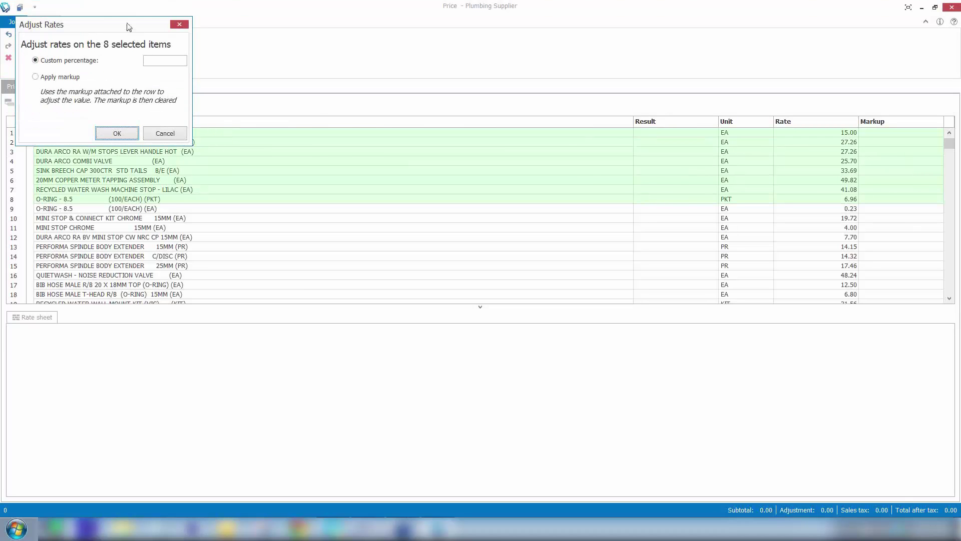
drag(128, 26, 292, 53)
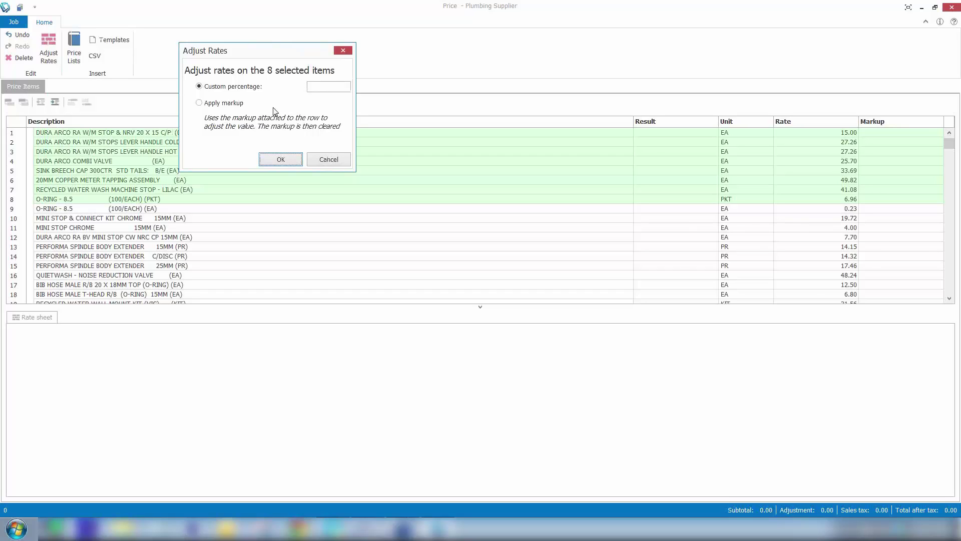
click(320, 86)
click(283, 160)
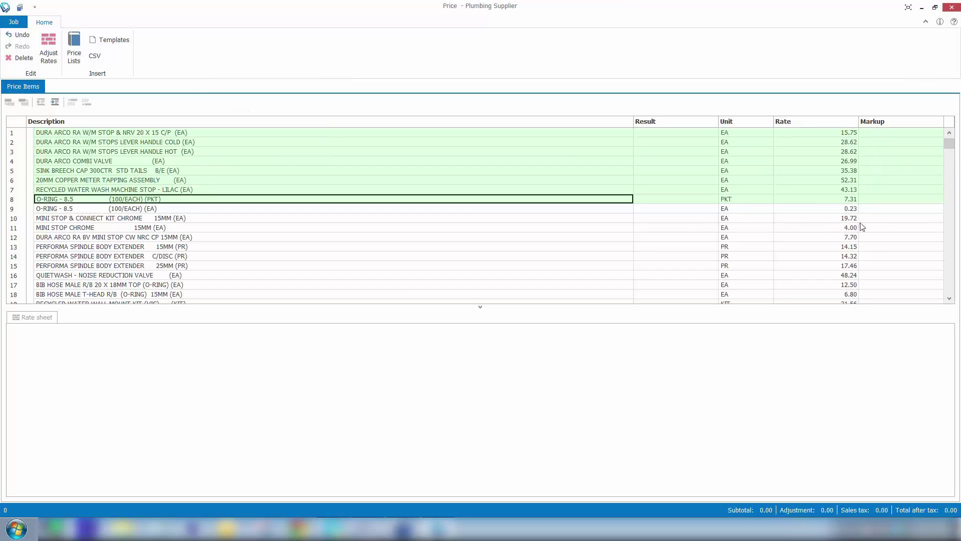
click(884, 210)
Step: Close the Plumbing Supplier price list and open the Buildsoft Price List
click(877, 133)
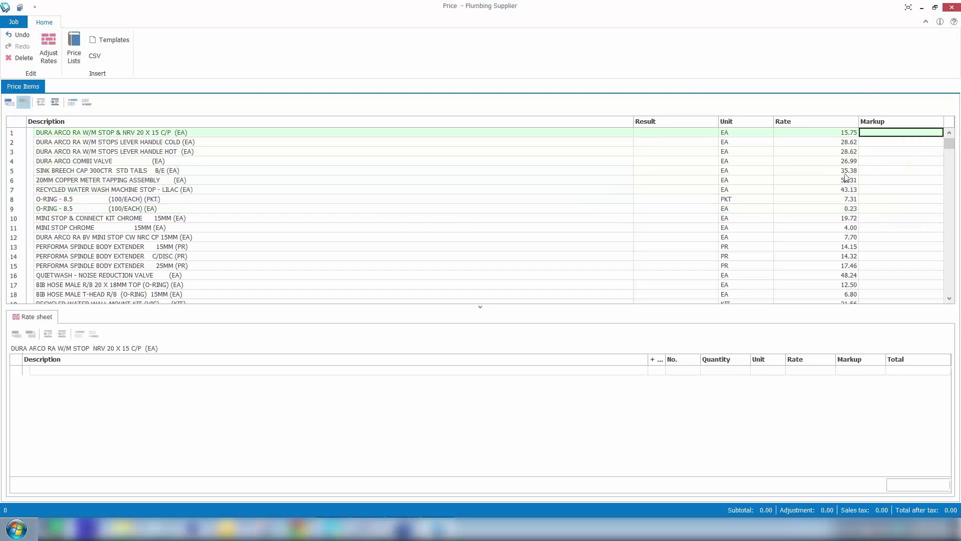
click(953, 8)
double_click(45, 109)
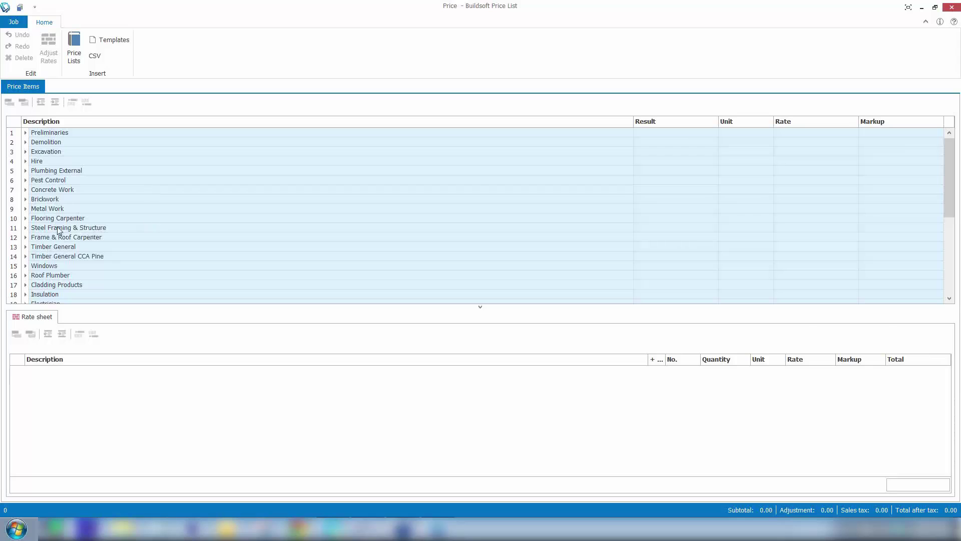
Step: Expand Concrete Work > Concretor and show the Supply And Lay Slab Raft 20Mpa rate sheet ($259.00)
click(25, 189)
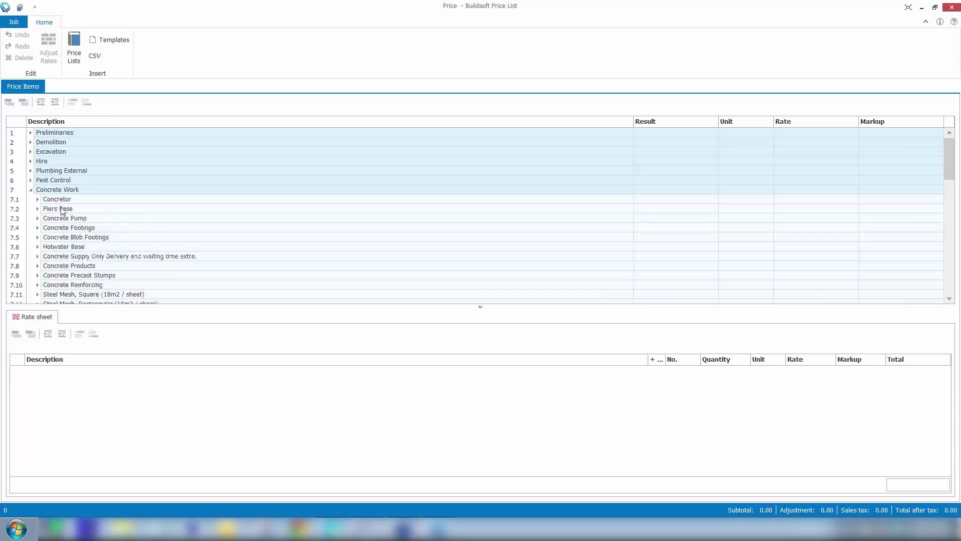
click(37, 200)
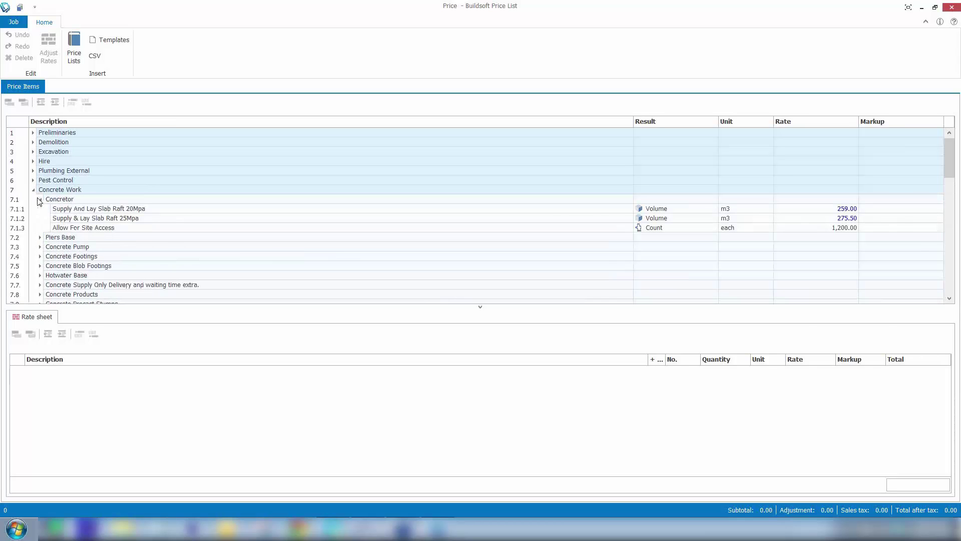
click(146, 209)
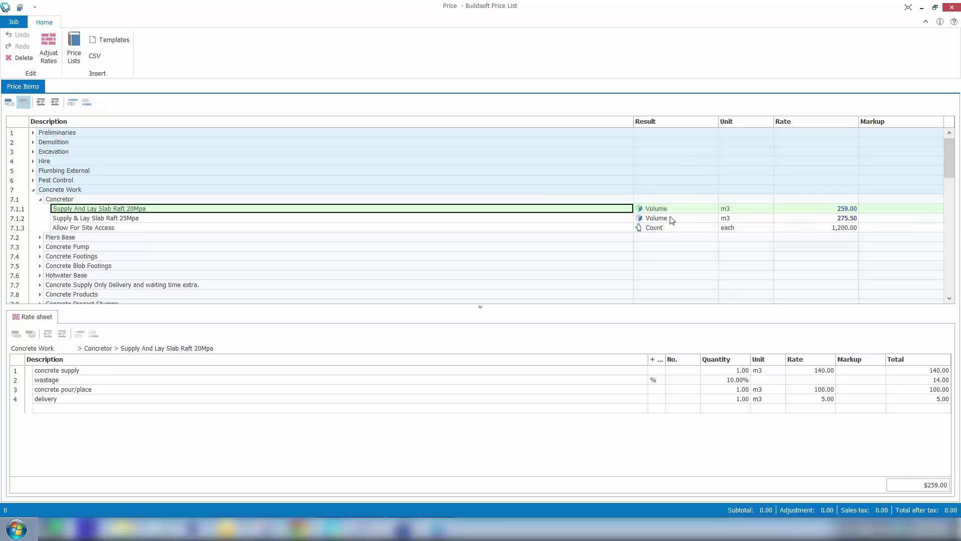
click(846, 209)
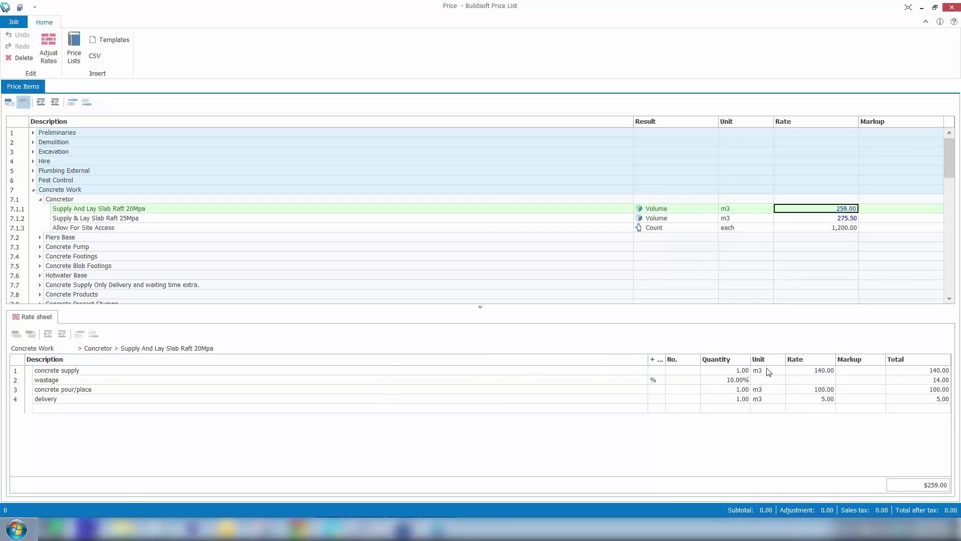